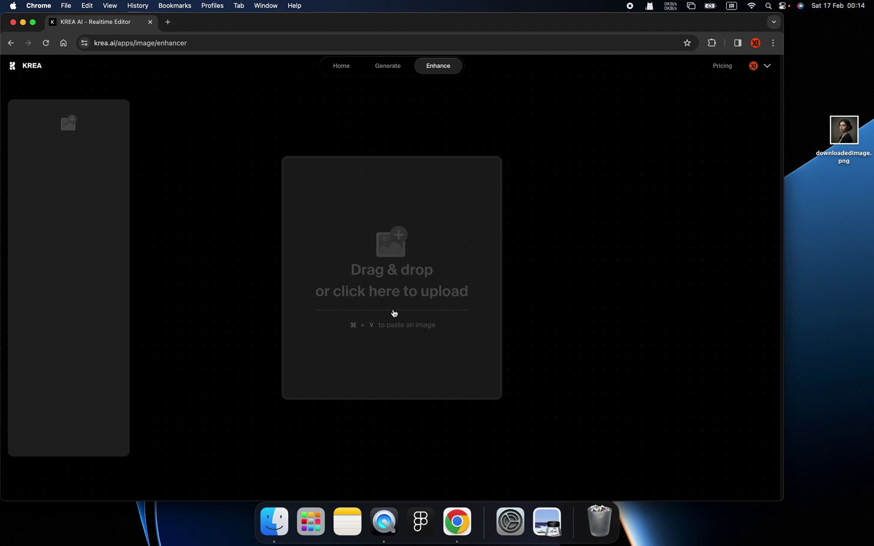
Drop the low-resolution portrait file onto the Enhancer upload area.
drag(835, 138, 377, 269)
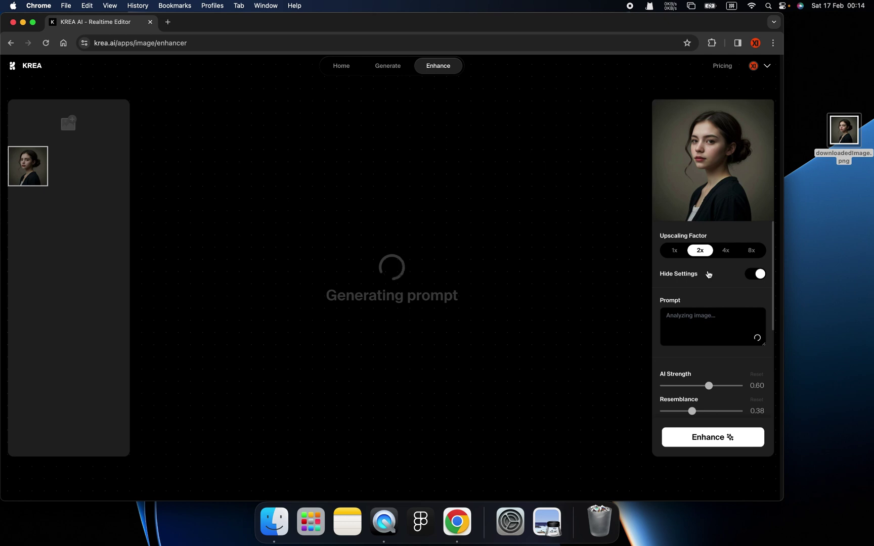
Maximize the browser, then set AI Strength to 0.61 and Resemblance to 0.45.
scroll(731, 302, down, 2)
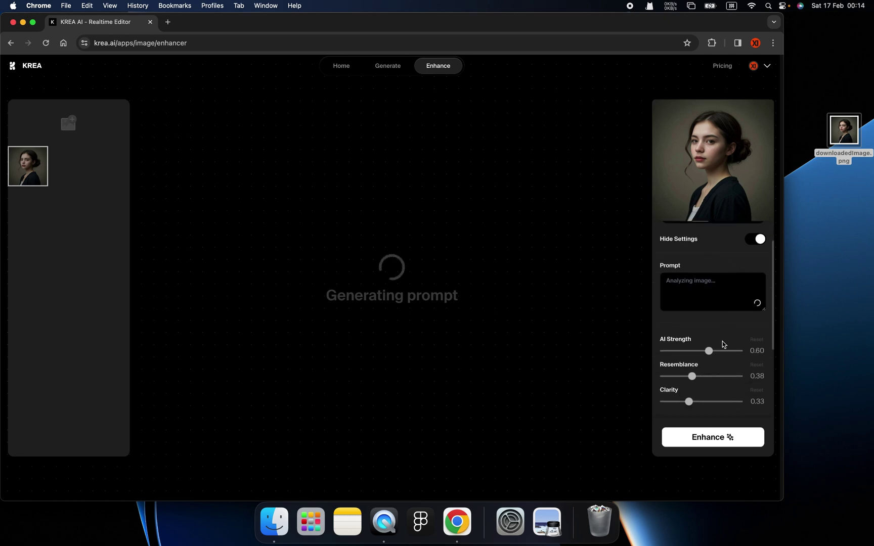
double_click(660, 29)
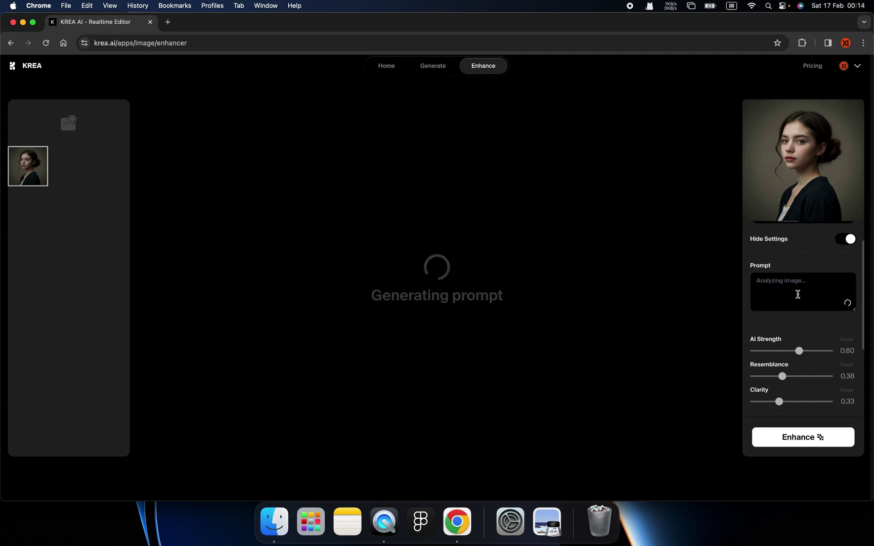
scroll(797, 294, down, 3)
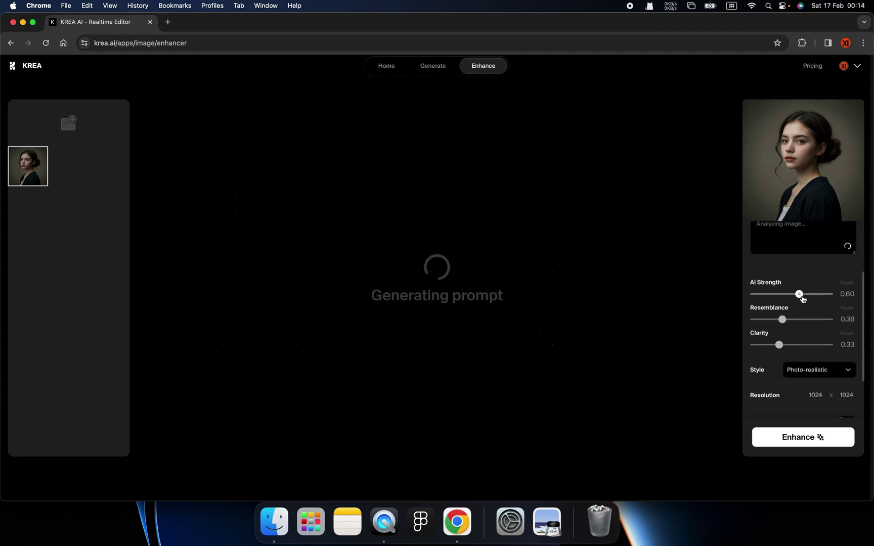
drag(802, 298, 803, 298)
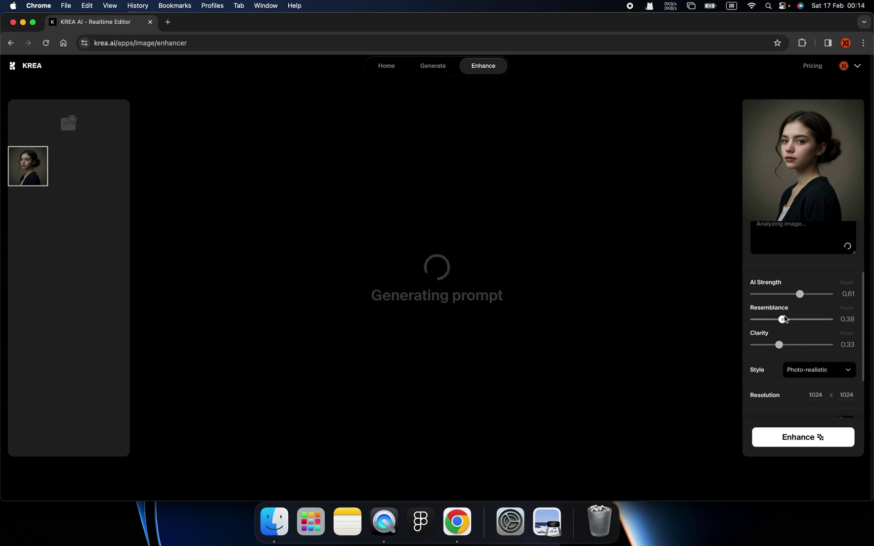
drag(784, 321, 789, 323)
Set Clarity to 0.45 and keep the Photo-realistic enhancement style.
scroll(784, 323, down, 2)
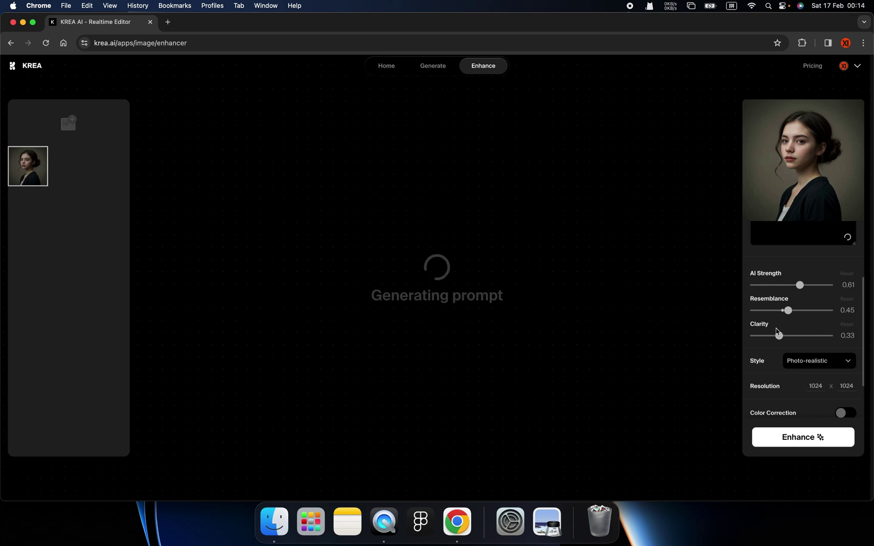
scroll(776, 324, down, 1)
drag(779, 312, 787, 313)
click(816, 340)
scroll(815, 360, down, 2)
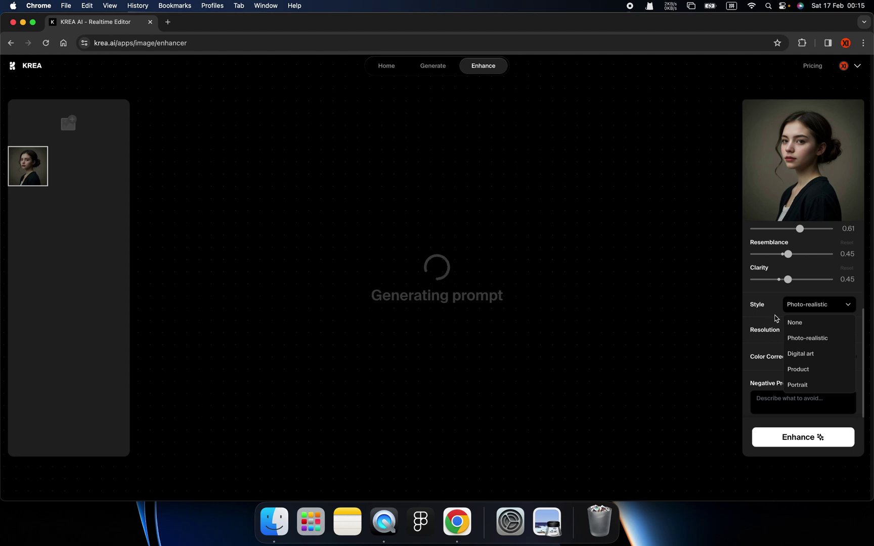
click(809, 305)
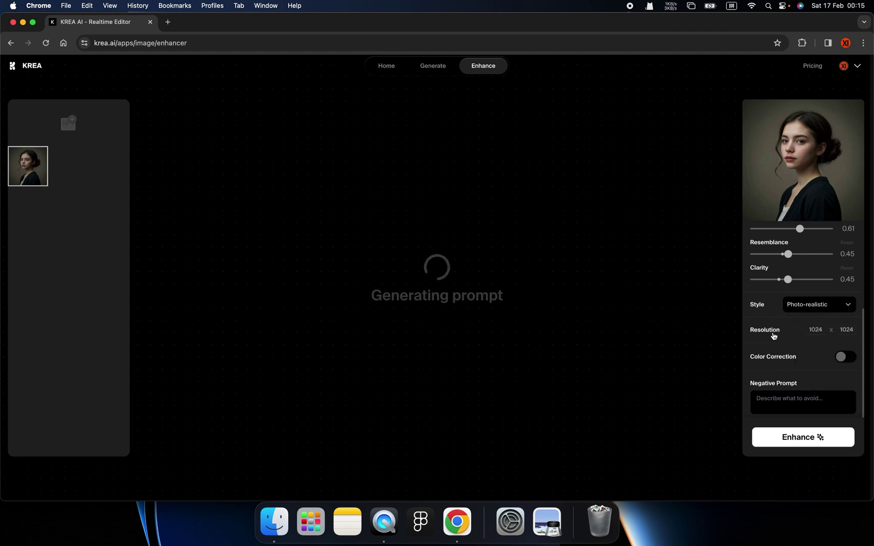
scroll(793, 336, up, 2)
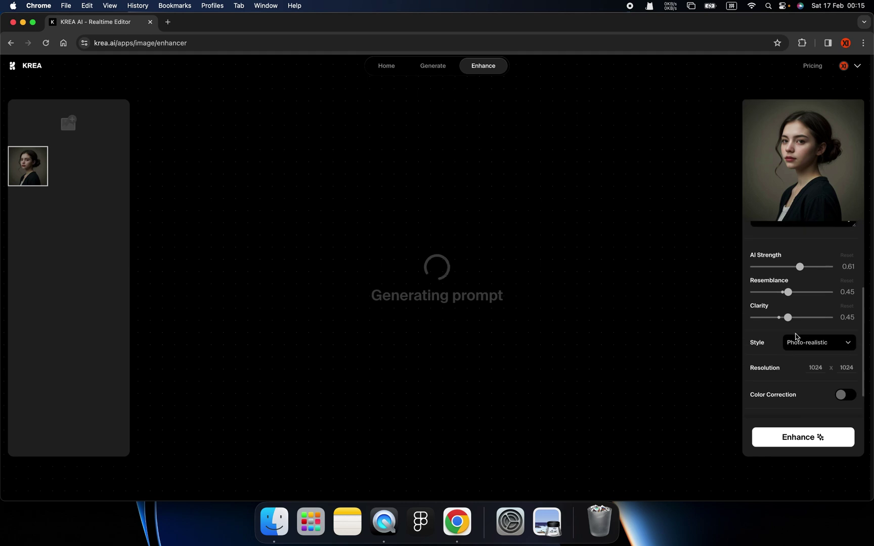
scroll(818, 339, up, 5)
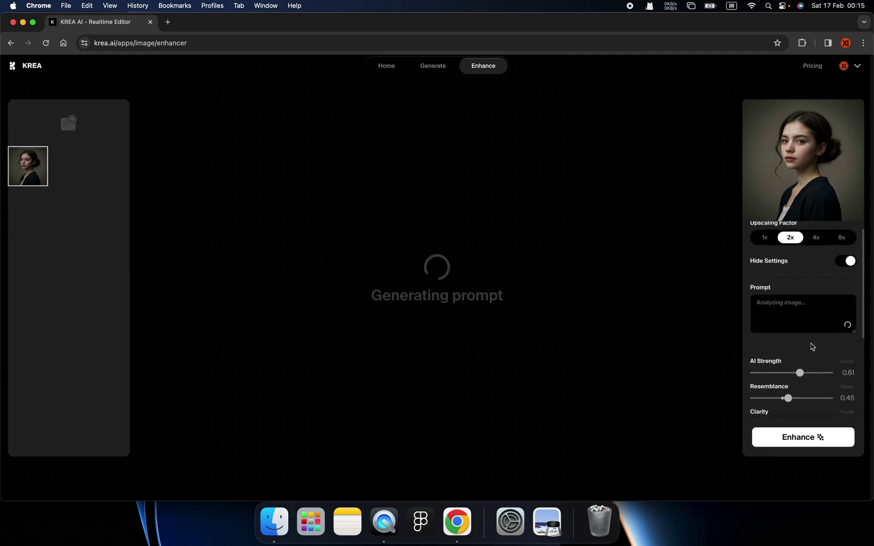
Confirm in Get Info that downloadedImage.png is 512×512, then bring the browser back.
drag(764, 28, 688, 29)
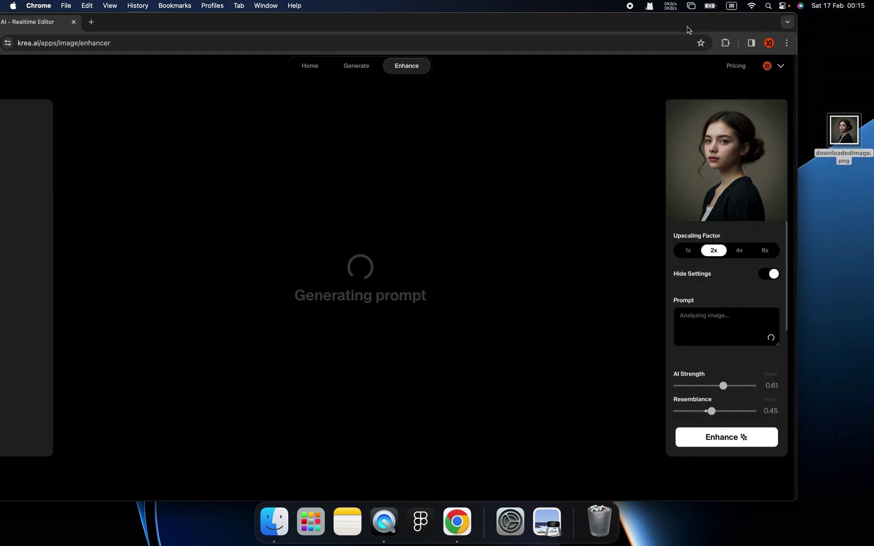
right_click(843, 130)
click(459, 234)
drag(376, 29, 406, 212)
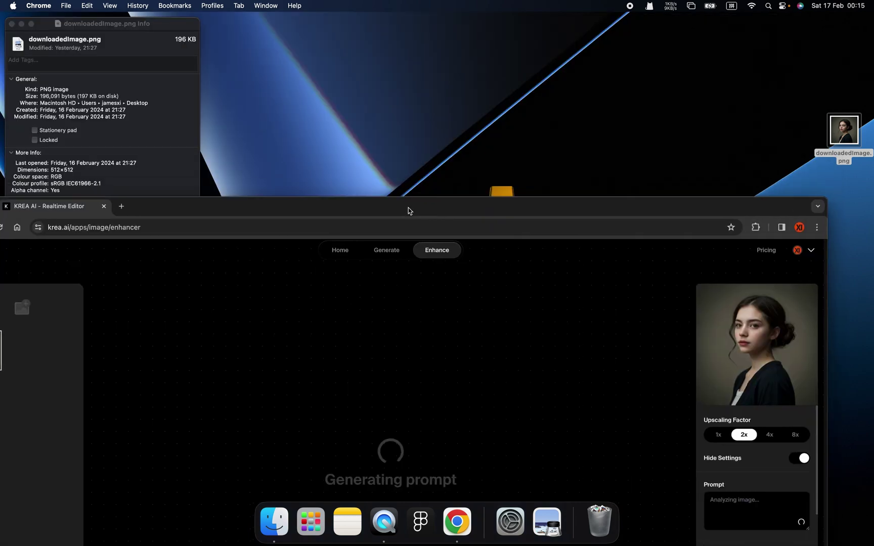
click(168, 134)
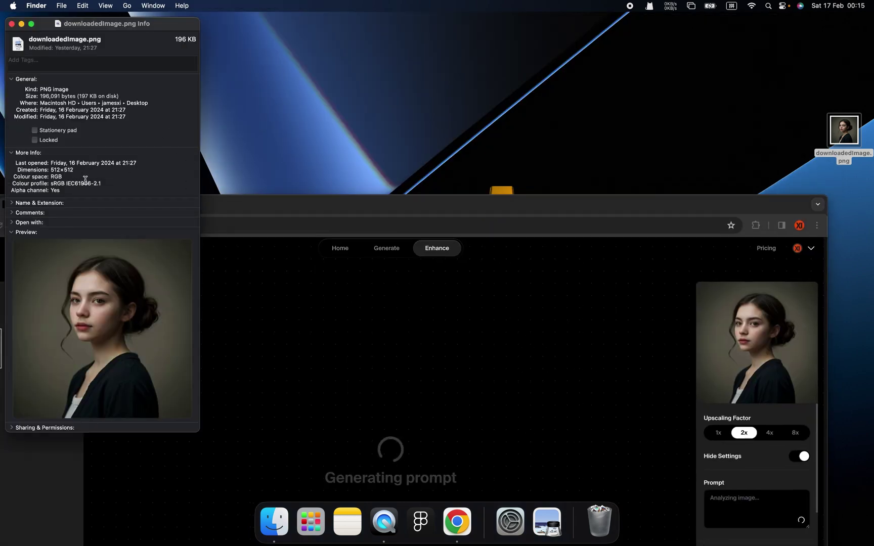
click(247, 199)
drag(242, 200, 238, 17)
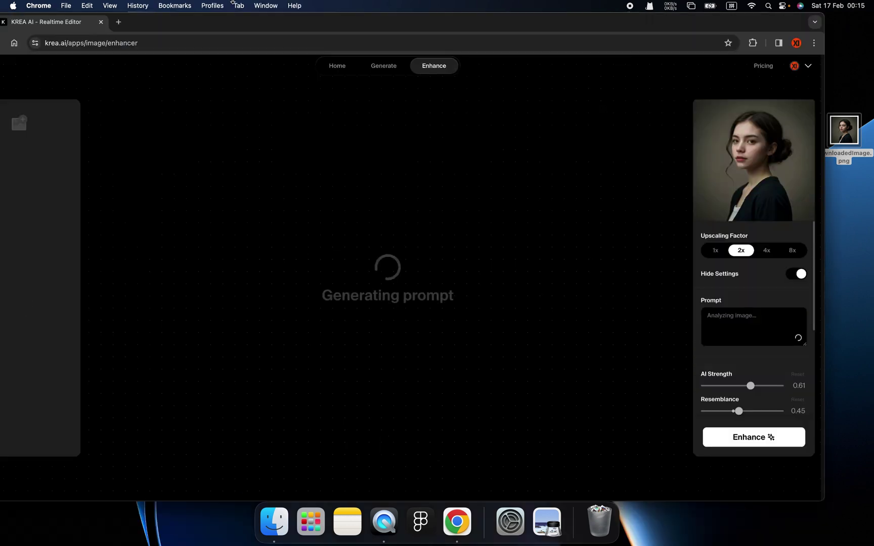
Try the 1x, 4x and 8x upscaling factors, then settle on 2x.
click(714, 251)
click(740, 252)
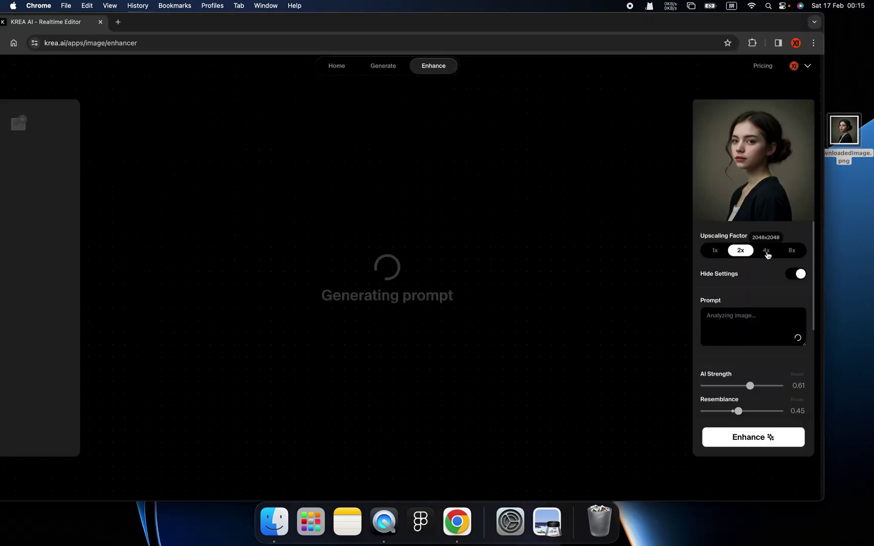
click(767, 253)
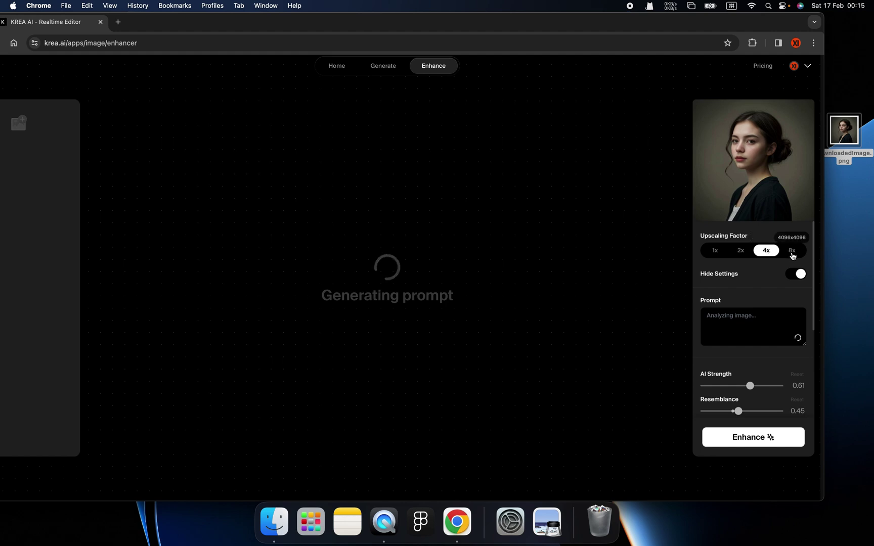
click(792, 251)
click(741, 251)
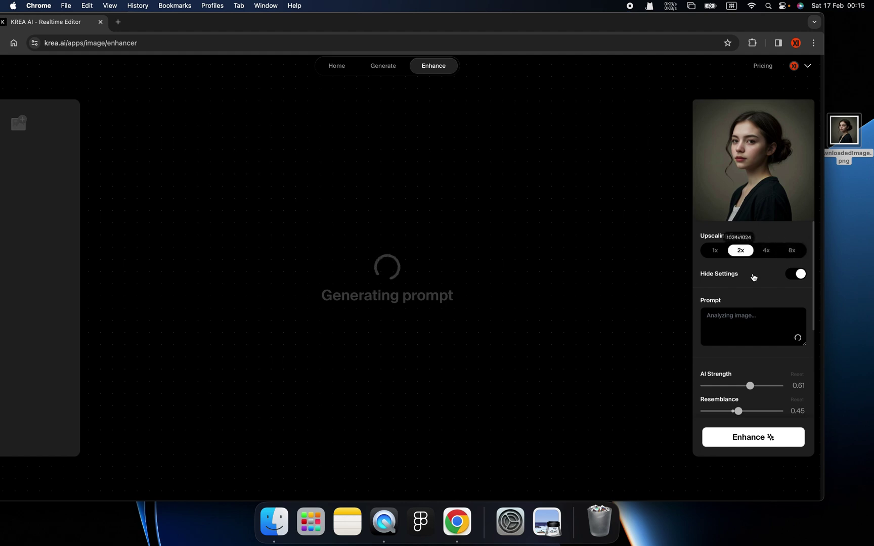
Raise AI Strength to 0.65 and turn on Color Correction.
scroll(751, 324, down, 5)
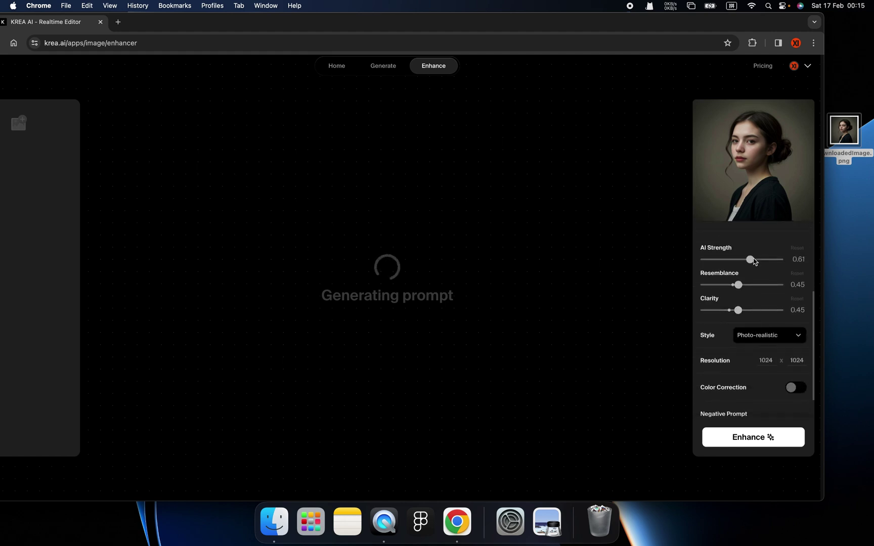
drag(751, 261, 752, 259)
scroll(756, 329, down, 1)
scroll(764, 349, down, 2)
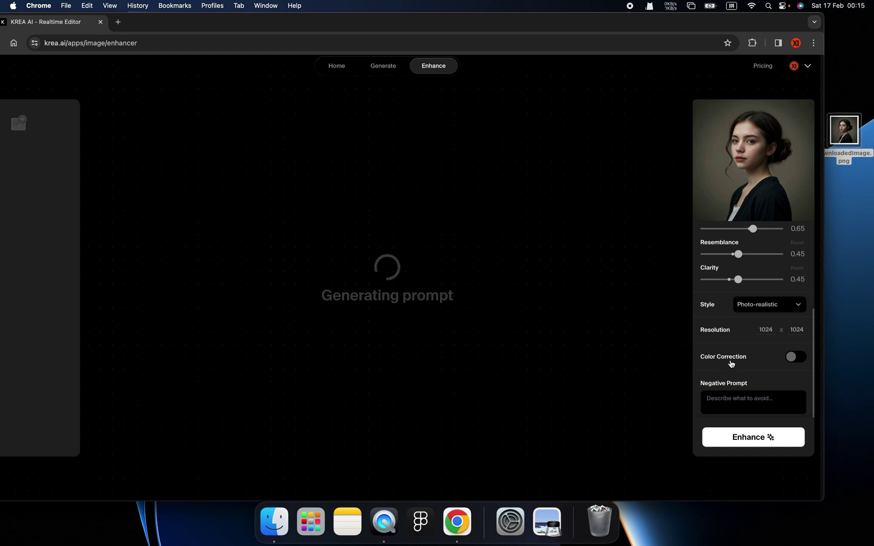
click(794, 357)
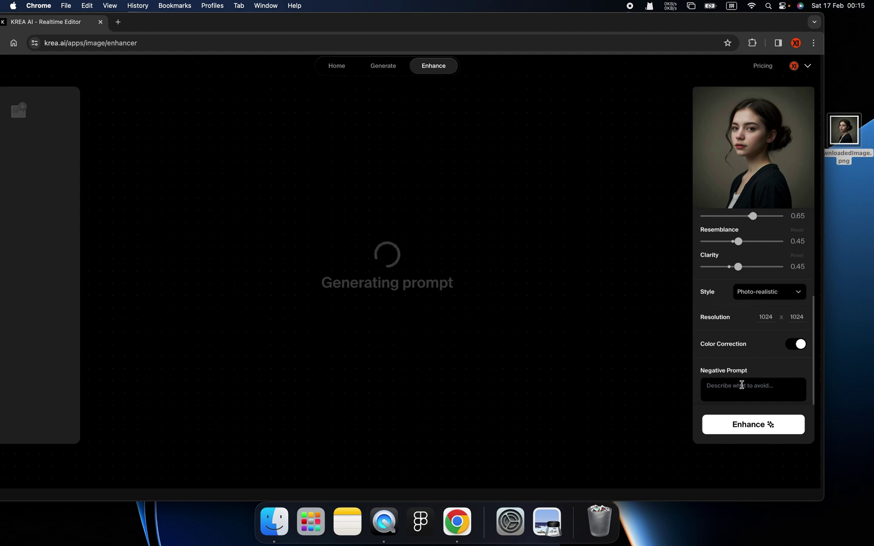
scroll(741, 384, up, 5)
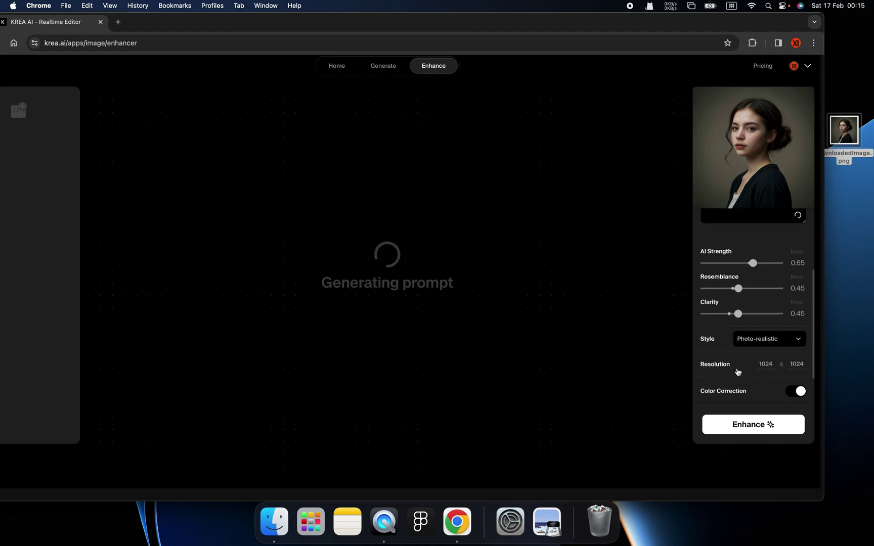
scroll(737, 371, up, 3)
scroll(738, 374, down, 6)
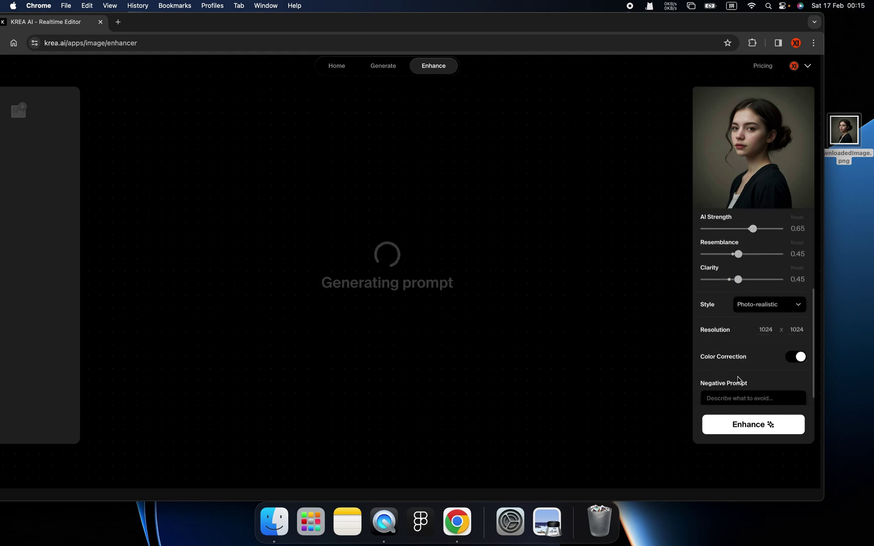
scroll(742, 380, up, 5)
Run the 2x enhancement on the portrait and shift the browser right to view the result.
click(753, 424)
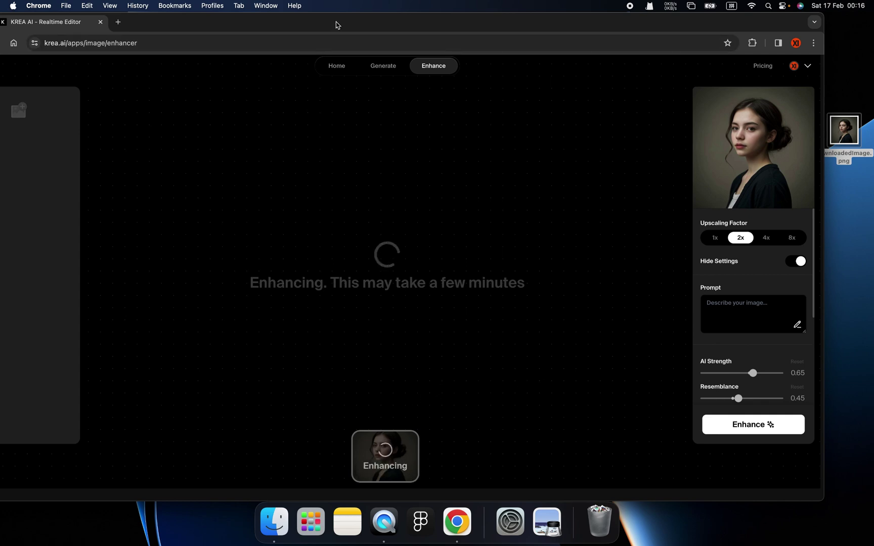
drag(335, 23, 379, 18)
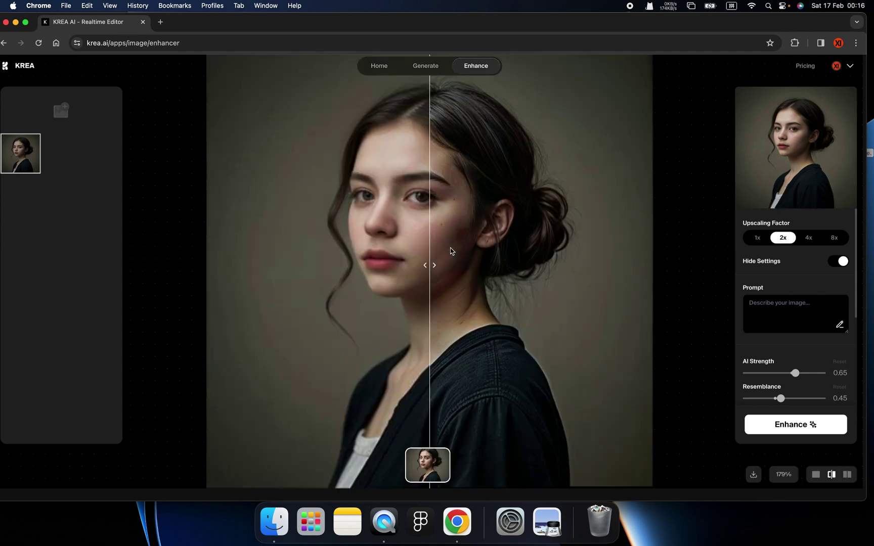
Zoom into the enhanced face, sweep the before/after divider, and pan to the collar.
scroll(447, 233, up, 5)
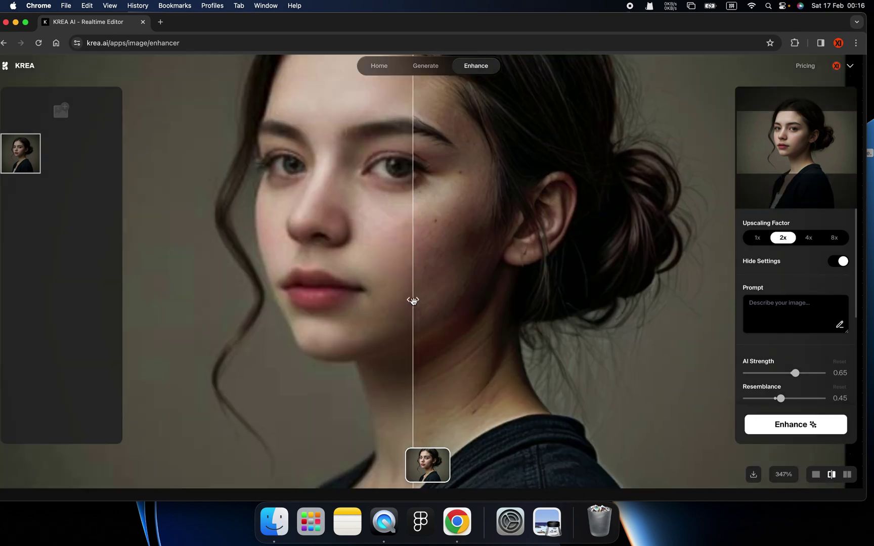
drag(412, 300, 157, 281)
scroll(368, 211, down, 5)
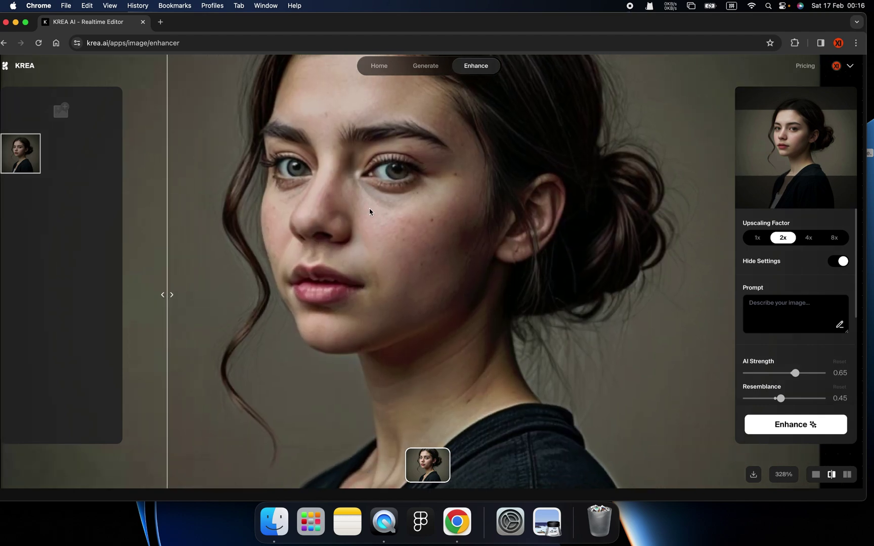
scroll(371, 212, down, 3)
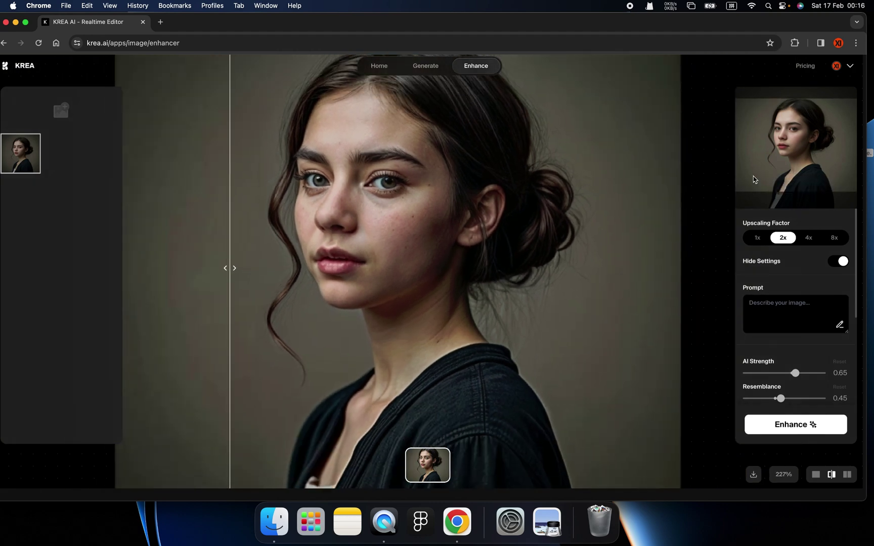
drag(412, 192, 440, 270)
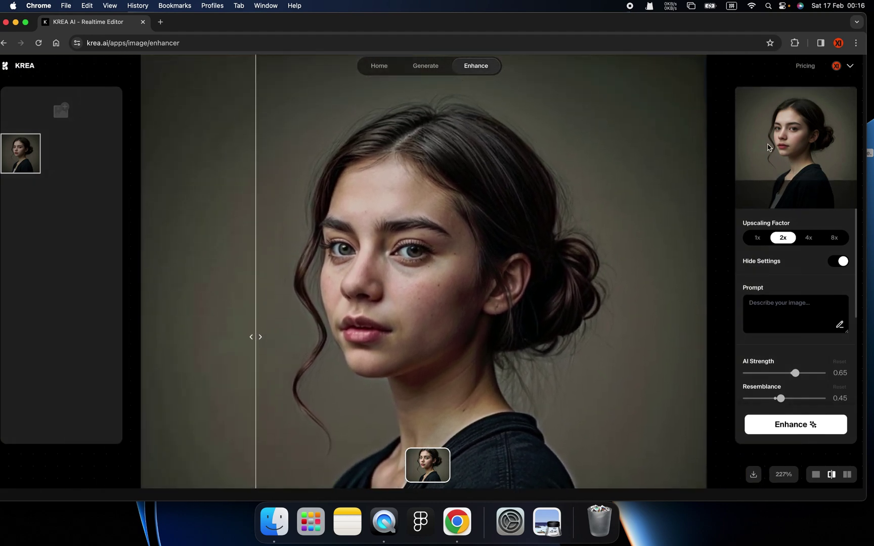
scroll(628, 189, up, 2)
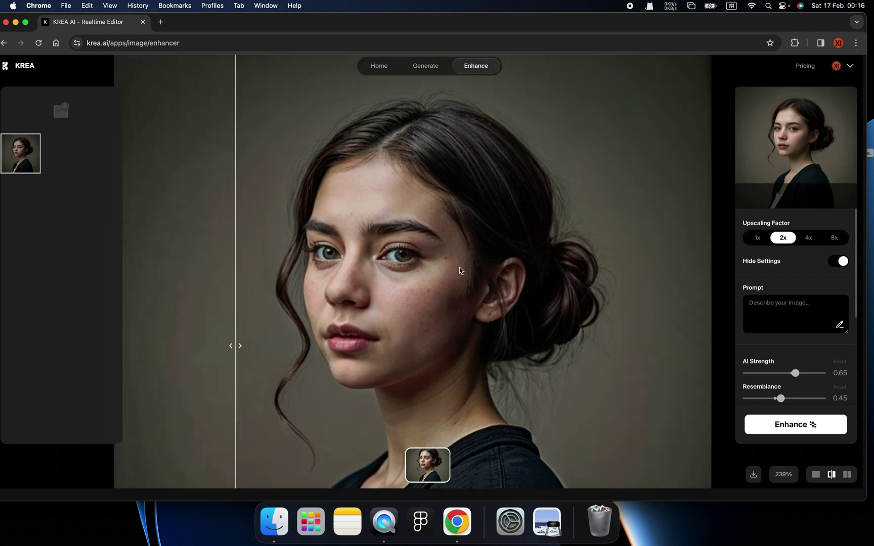
drag(459, 270, 458, 212)
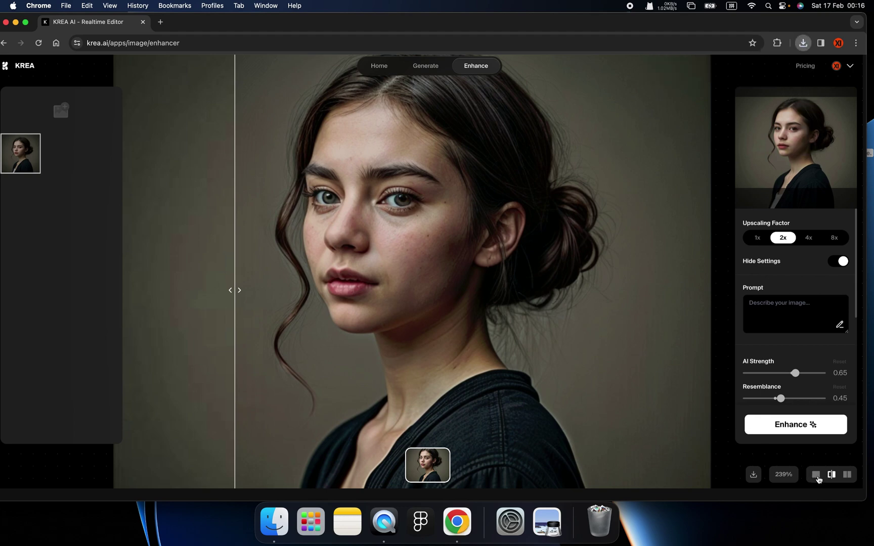
Cycle through single and split views, ending on the side-by-side view.
click(817, 476)
click(831, 475)
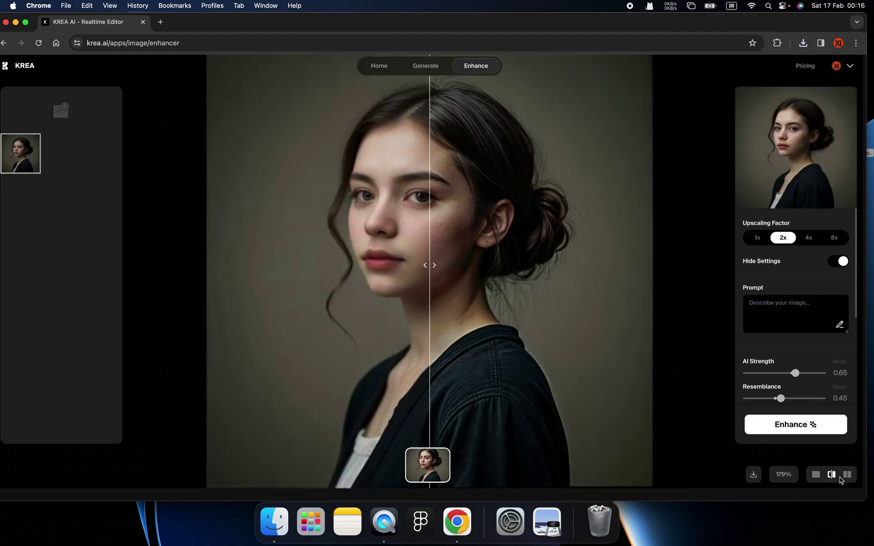
click(846, 475)
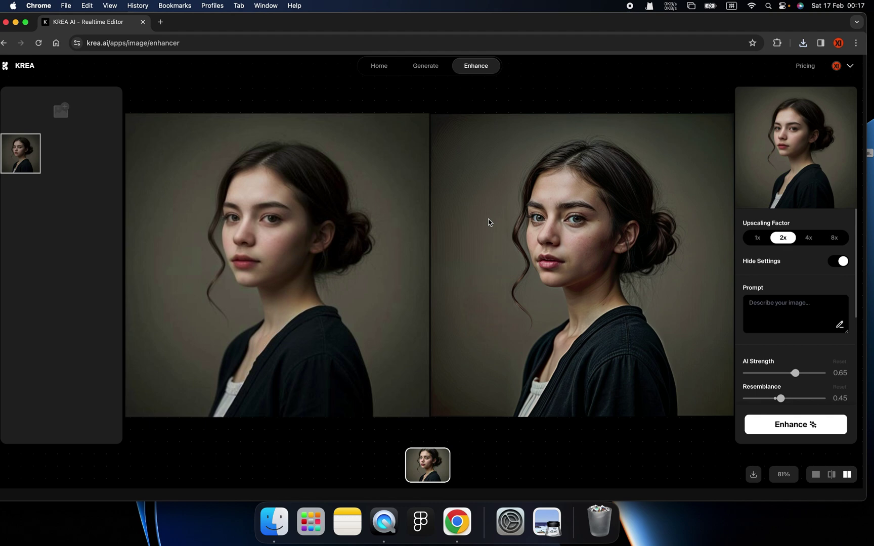
Scroll through the side-by-side original and 2x enhanced portraits to compare them.
drag(674, 21, 670, 21)
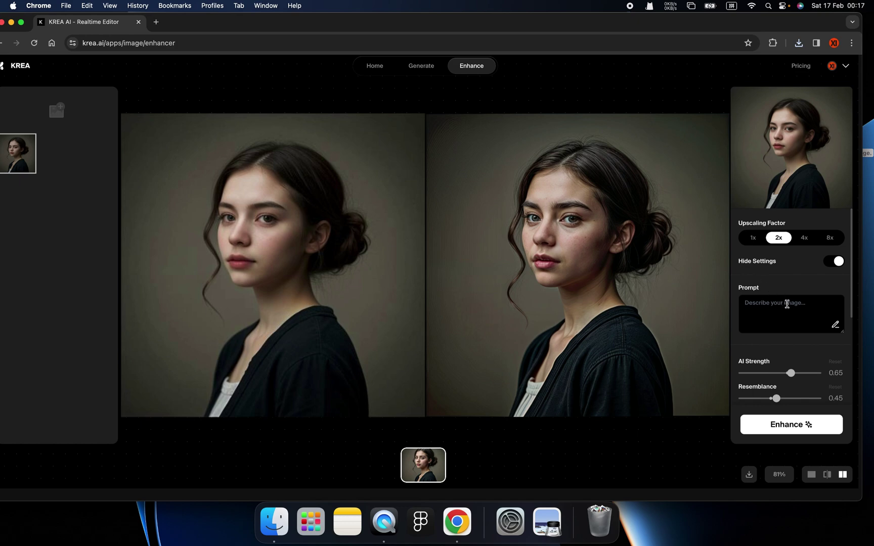
scroll(786, 303, down, 1)
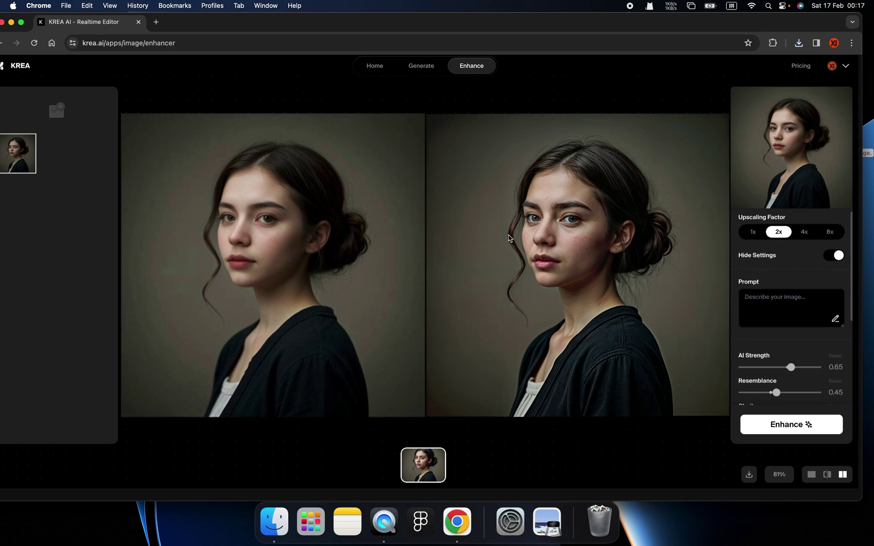
scroll(753, 289, down, 5)
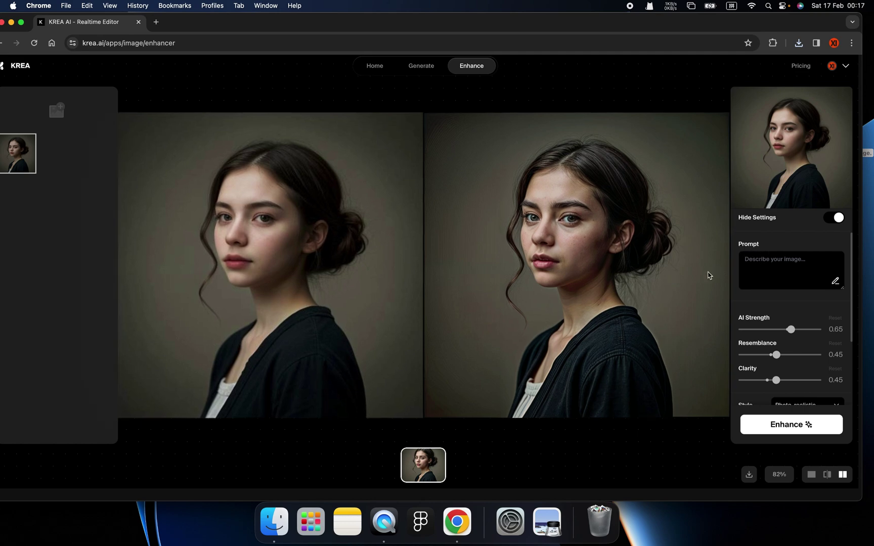
scroll(591, 255, up, 3)
scroll(568, 236, up, 3)
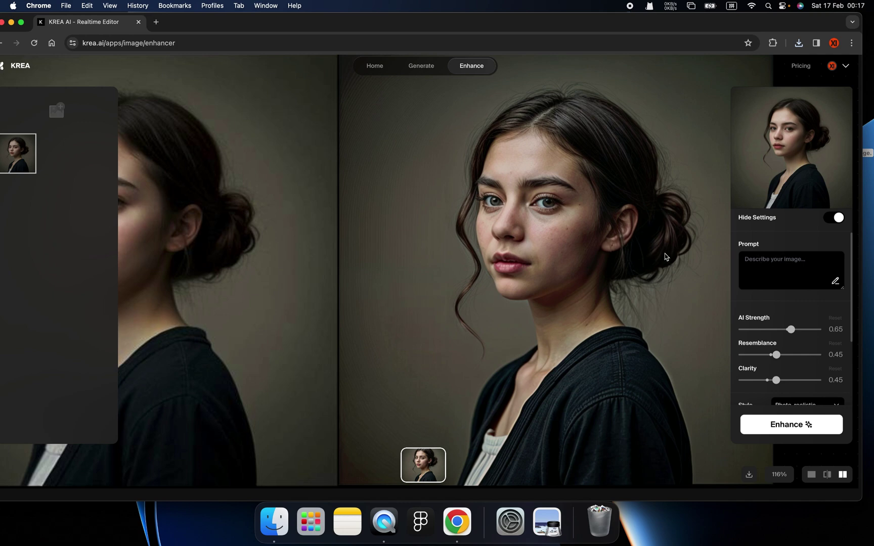
scroll(664, 256, down, 5)
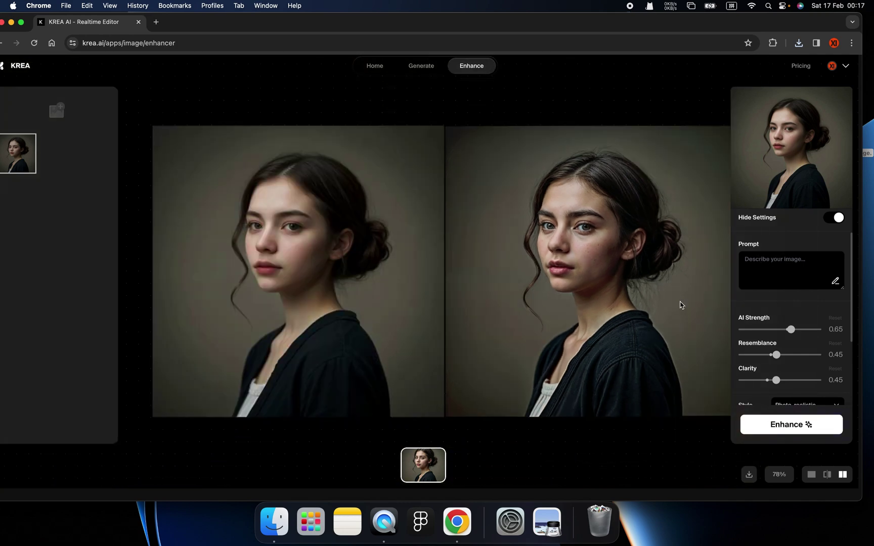
scroll(781, 323, down, 4)
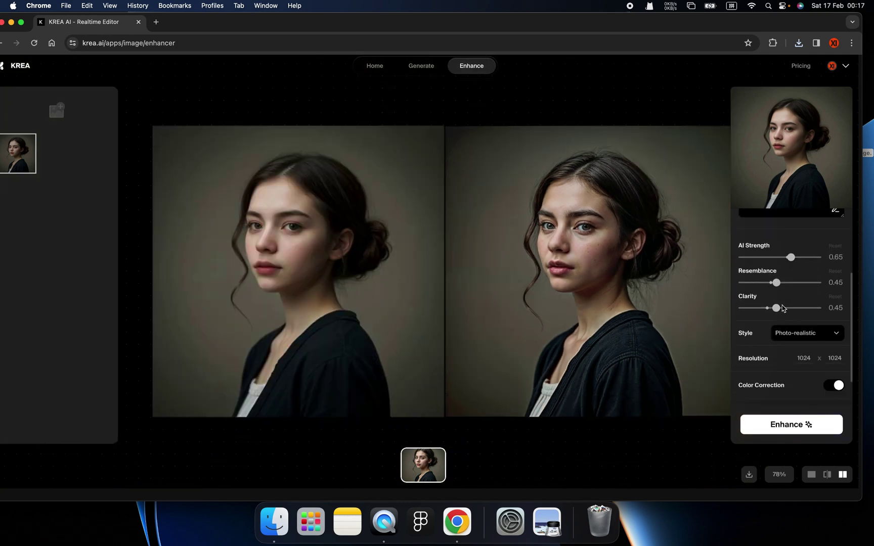
scroll(801, 303, up, 5)
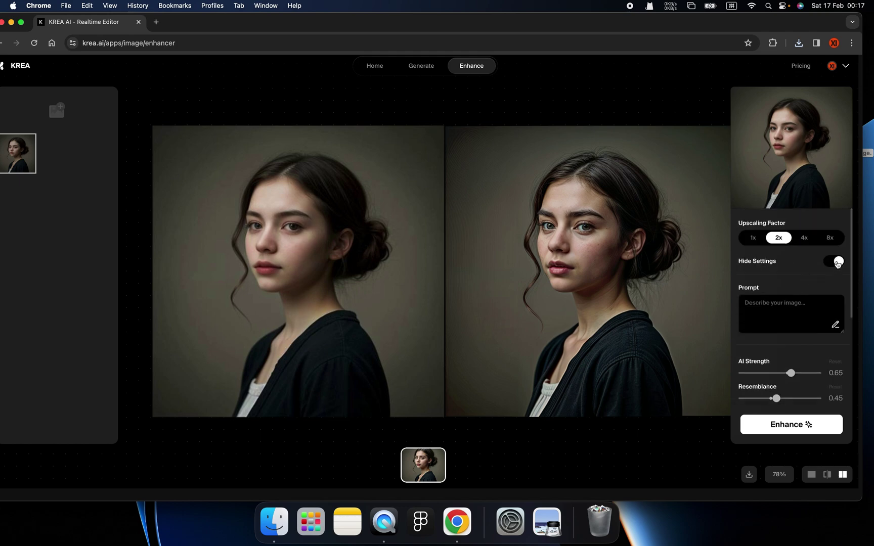
click(835, 262)
mouse_move(794, 310)
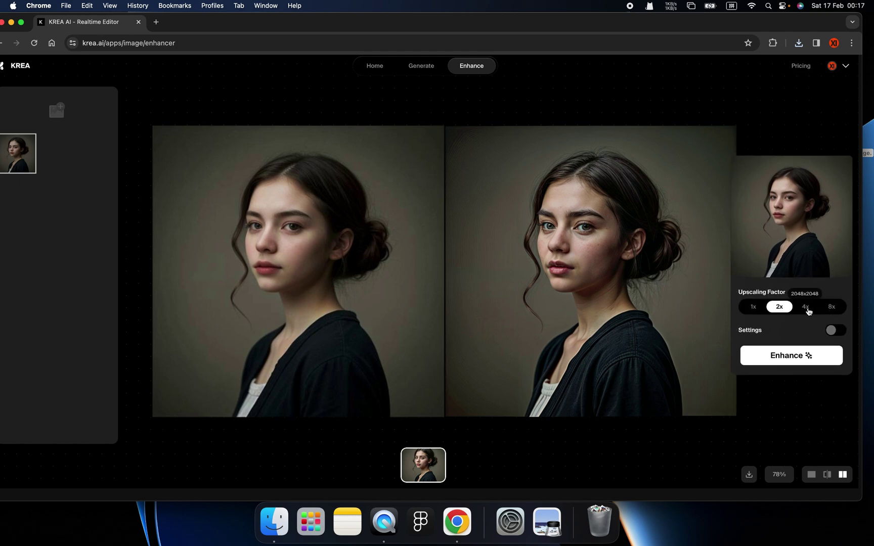
click(833, 331)
scroll(786, 313, down, 5)
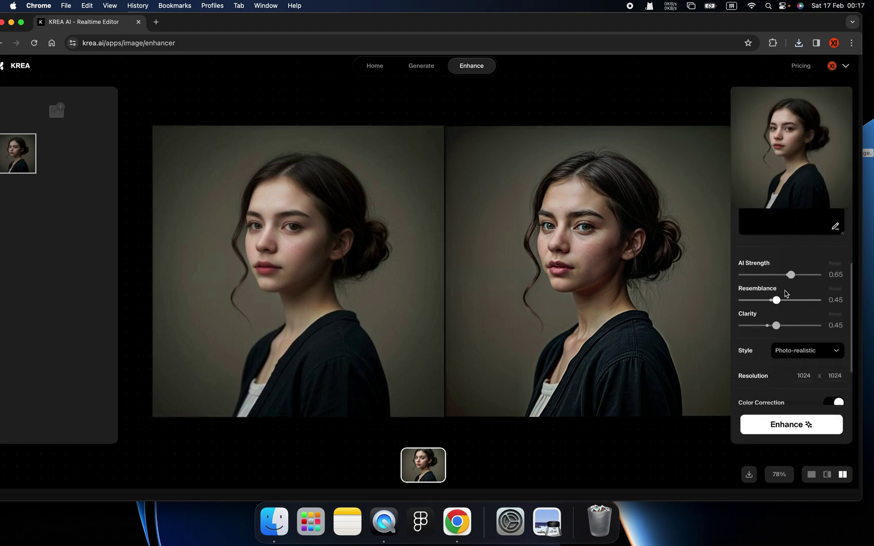
scroll(785, 293, down, 2)
scroll(793, 324, down, 2)
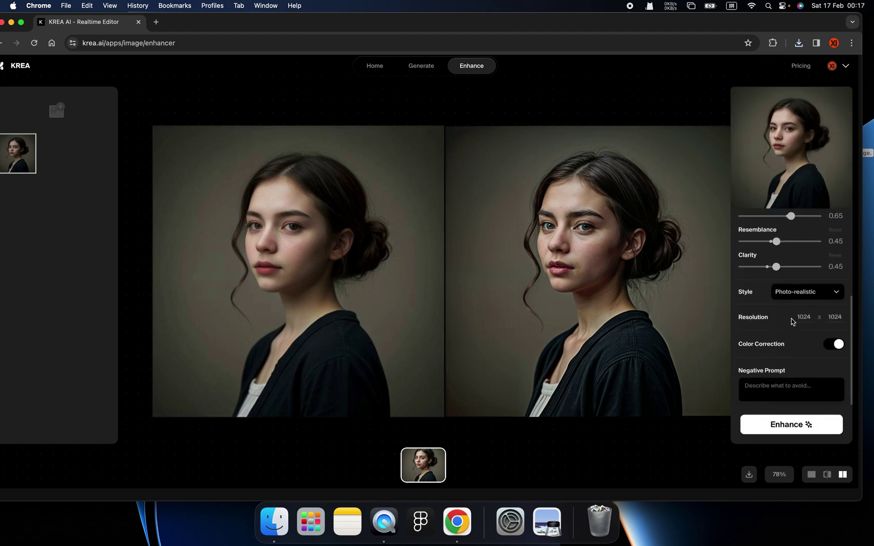
scroll(788, 316, up, 3)
scroll(783, 307, down, 3)
scroll(686, 316, up, 5)
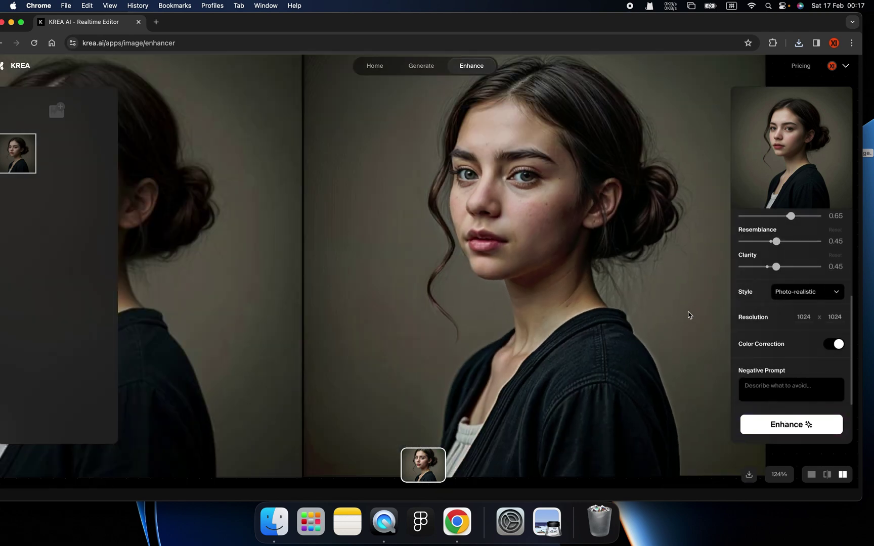
scroll(688, 314, down, 3)
scroll(572, 267, down, 1)
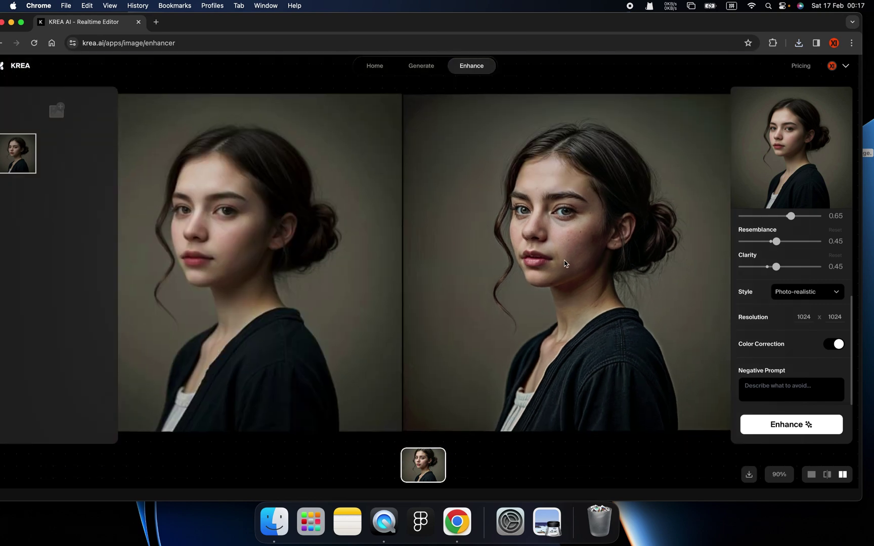
scroll(560, 262, down, 3)
scroll(583, 256, up, 3)
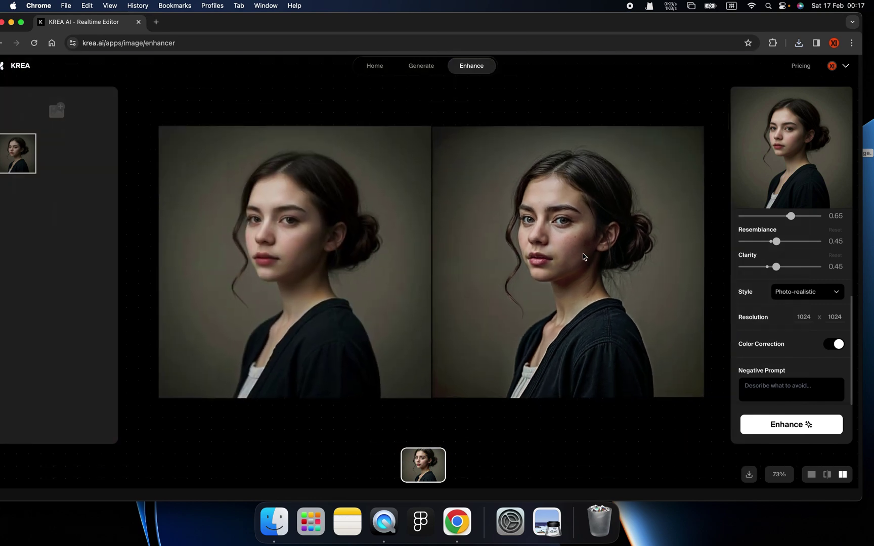